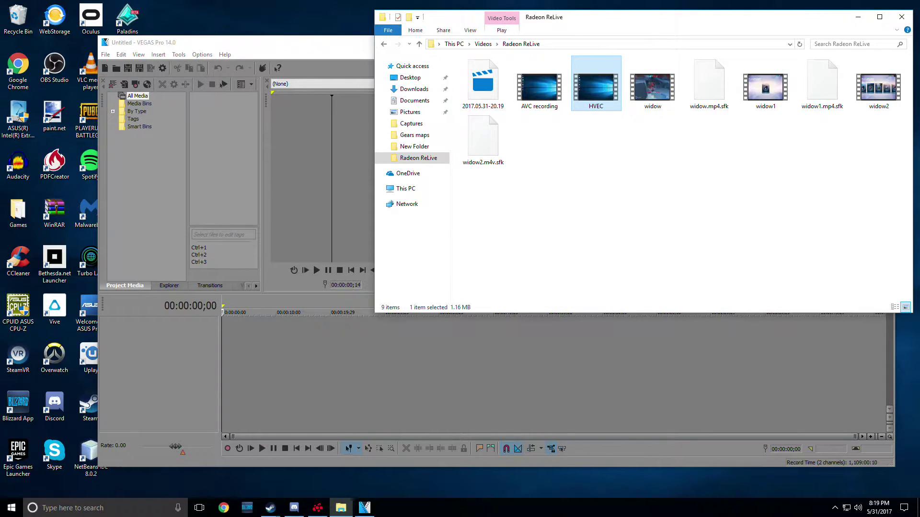
# Drop the HVEC clip into VEGAS Pro and dismiss the could-not-be-opened error
pyautogui.moveTo(344, 55); pyautogui.dragTo(352, 58)
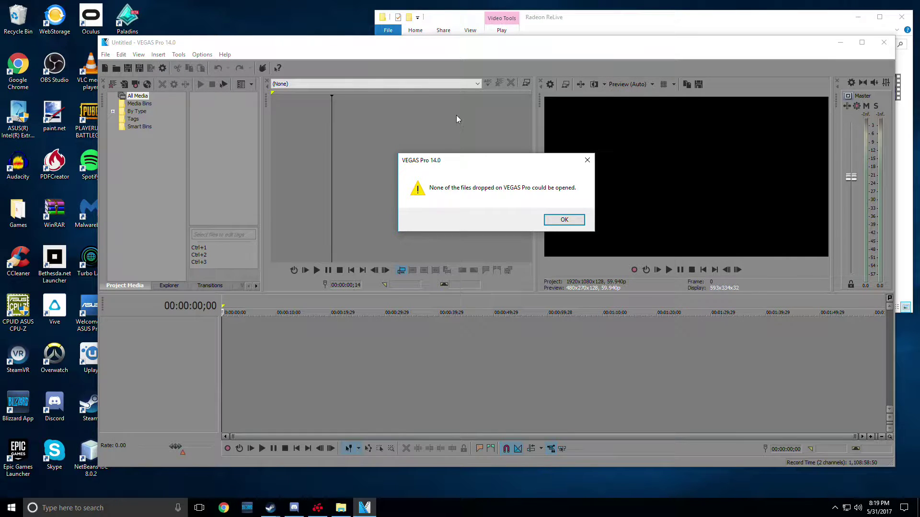
pyautogui.click(563, 222)
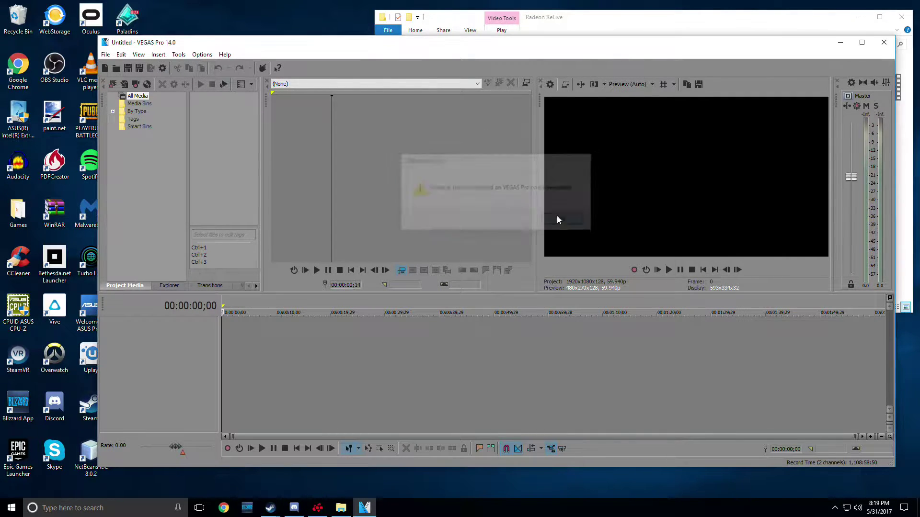
# View the HVEC file's properties (1.16 MB MP4) and bring up Windows search
pyautogui.click(616, 27)
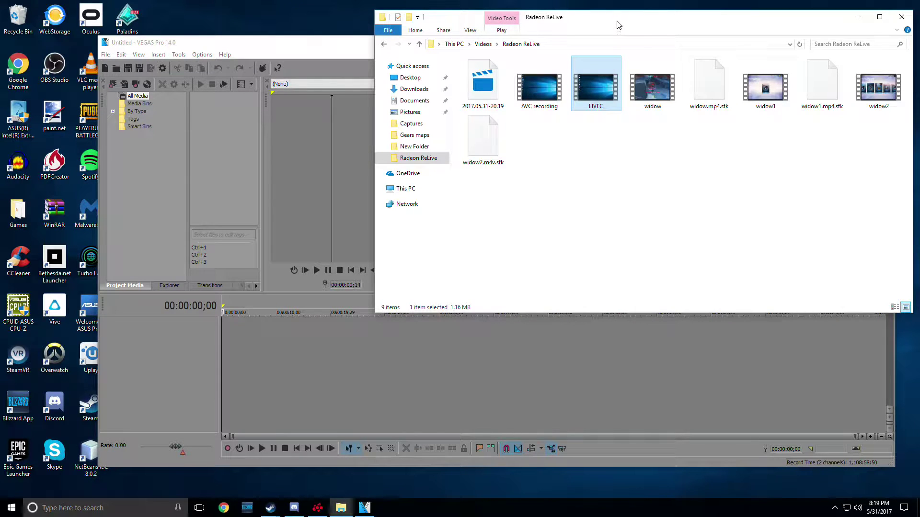
pyautogui.rightClick(597, 79)
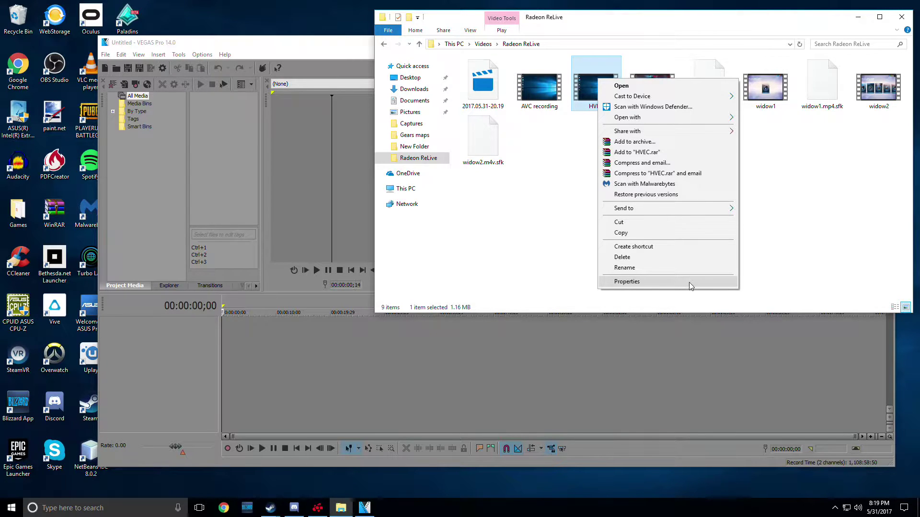
pyautogui.click(641, 287)
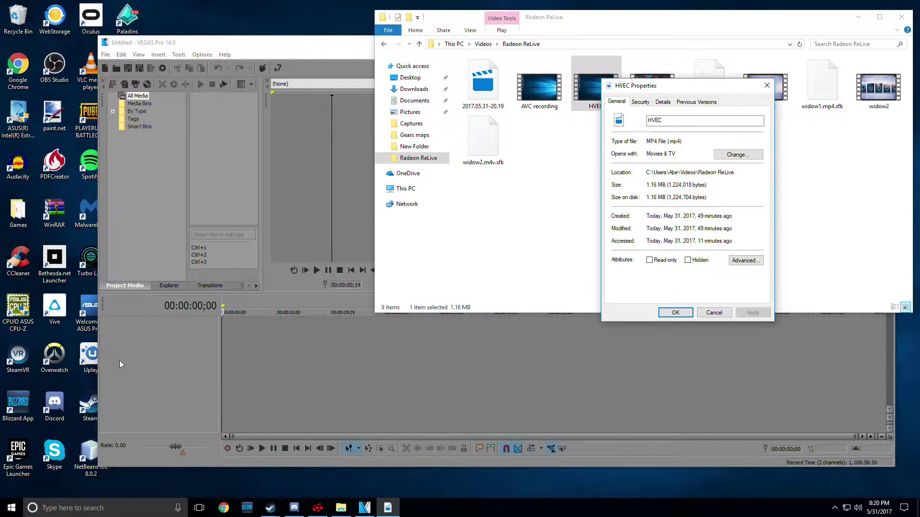
pyautogui.click(64, 509)
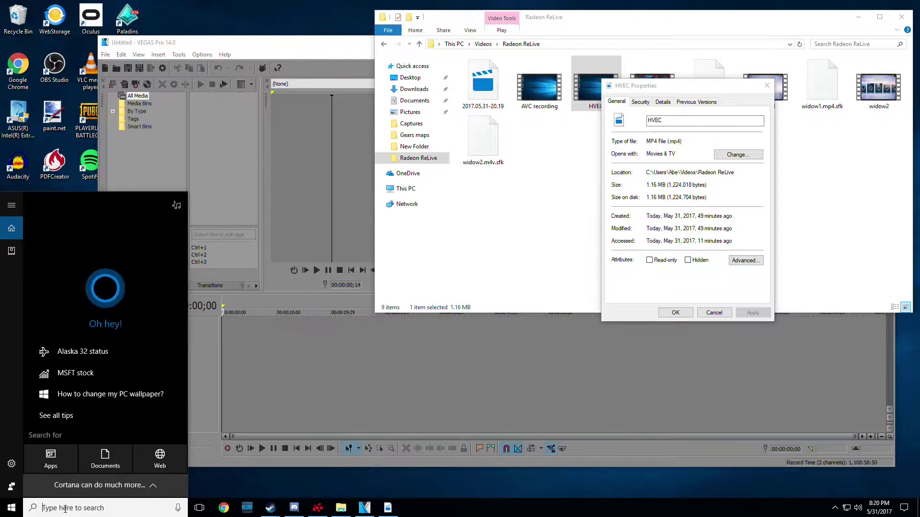
pyautogui.write('vlc')
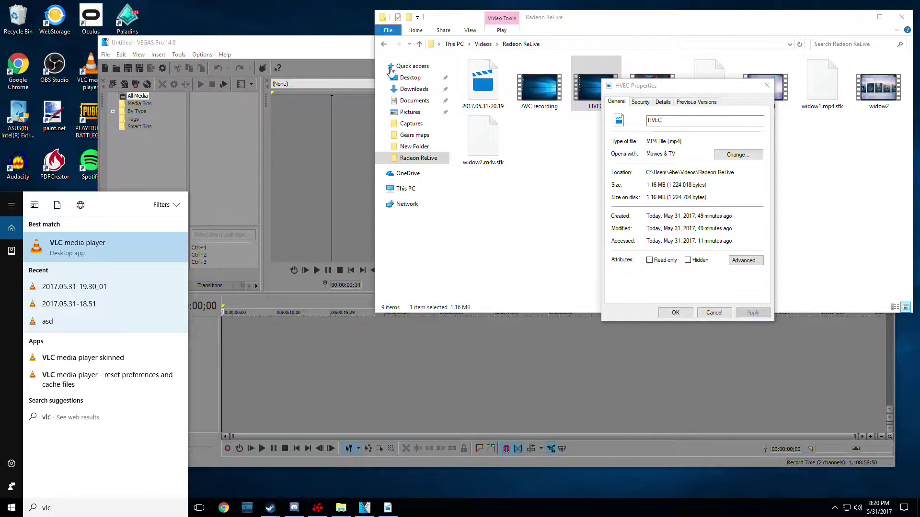
# Close the HVEC Properties dialog after searching for VLC
pyautogui.click(714, 312)
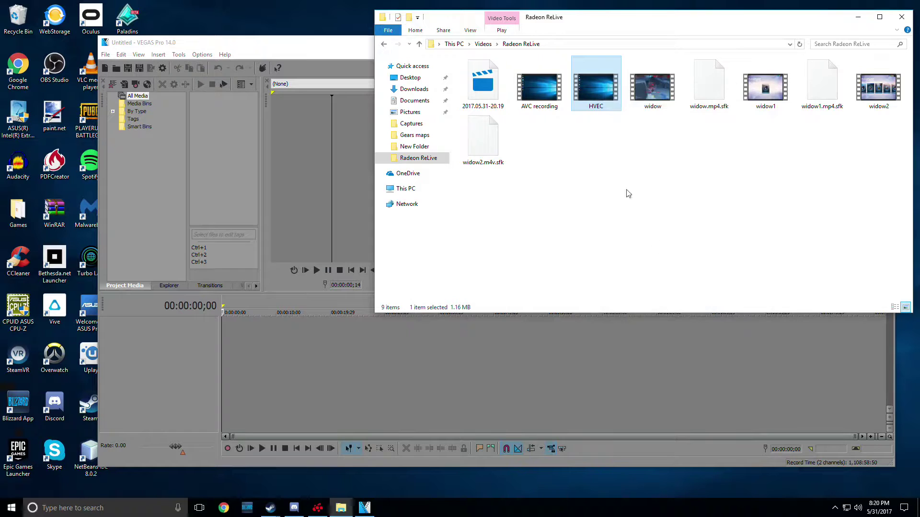
# Close VEGAS Pro and open the Vegas Pro shortcut's Compatibility settings
pyautogui.click(363, 43)
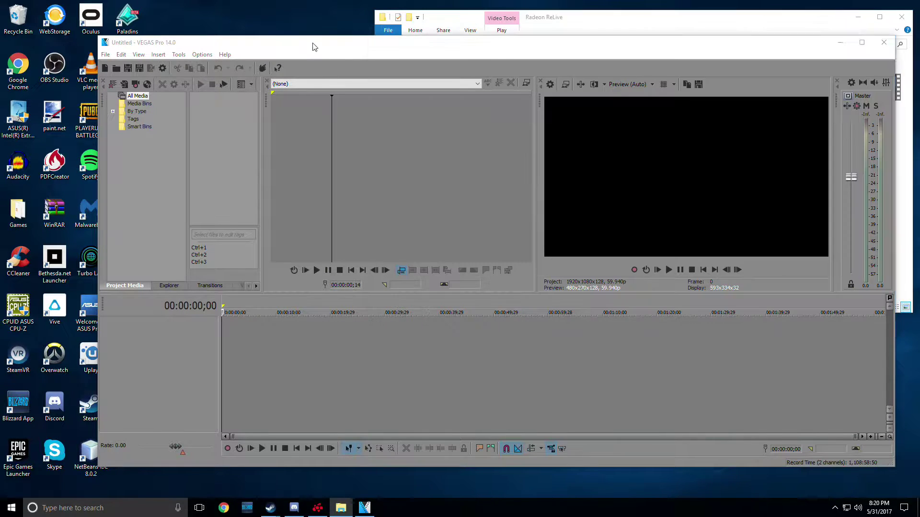
pyautogui.click(883, 41)
pyautogui.rightClick(129, 111)
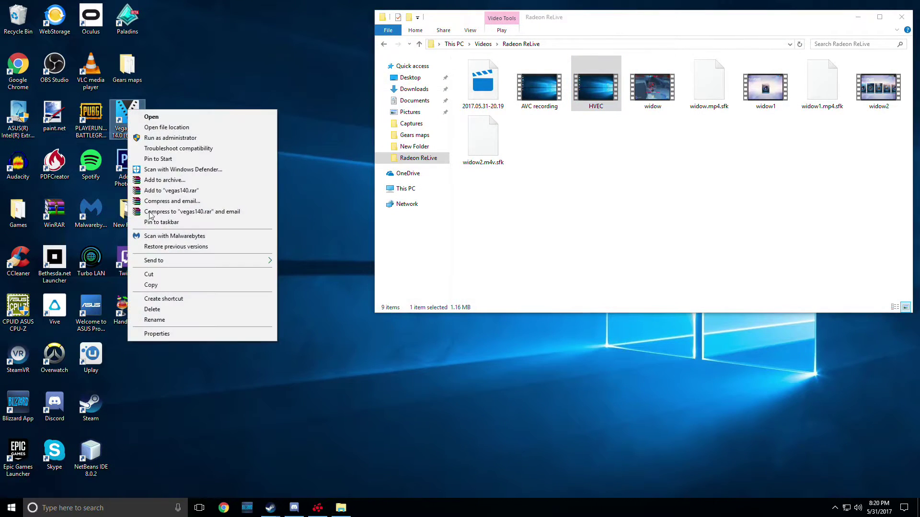
pyautogui.click(158, 334)
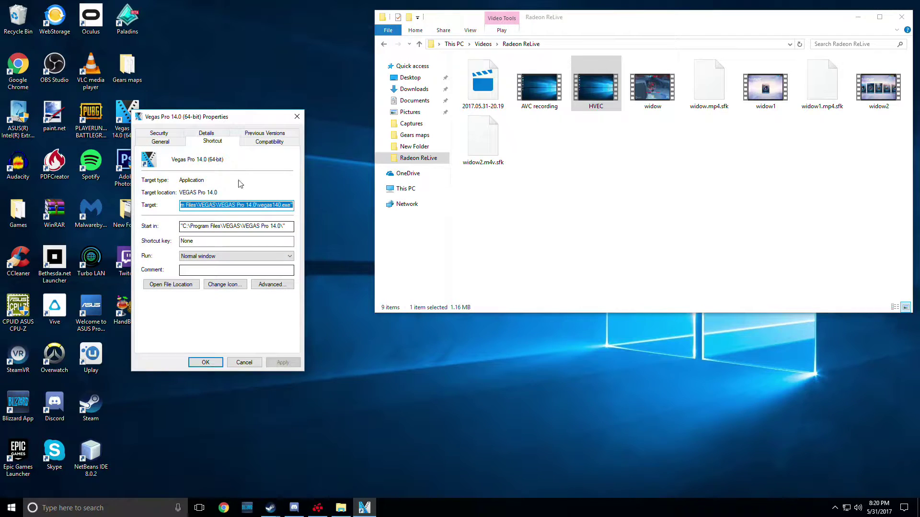
pyautogui.click(269, 141)
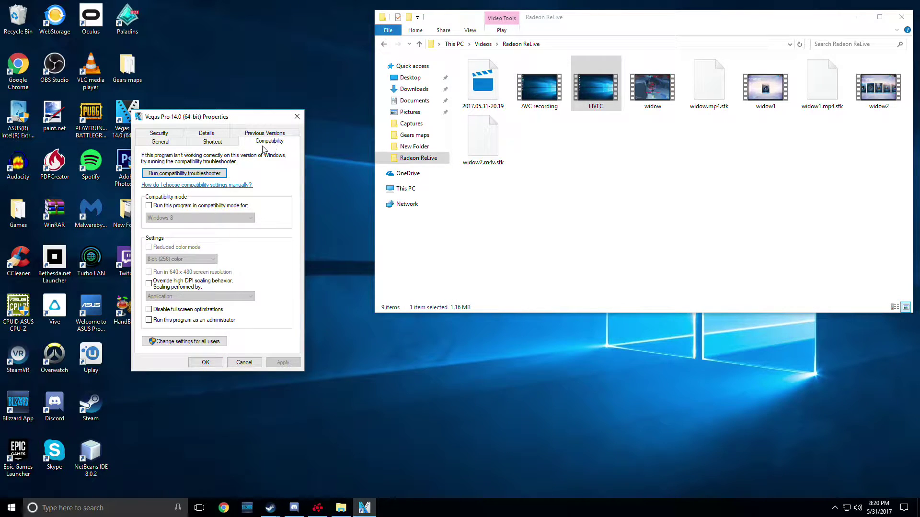
# Toggle compatibility mode and run-as-administrator on then off, and save the dialog unchanged
pyautogui.click(149, 206)
pyautogui.click(148, 320)
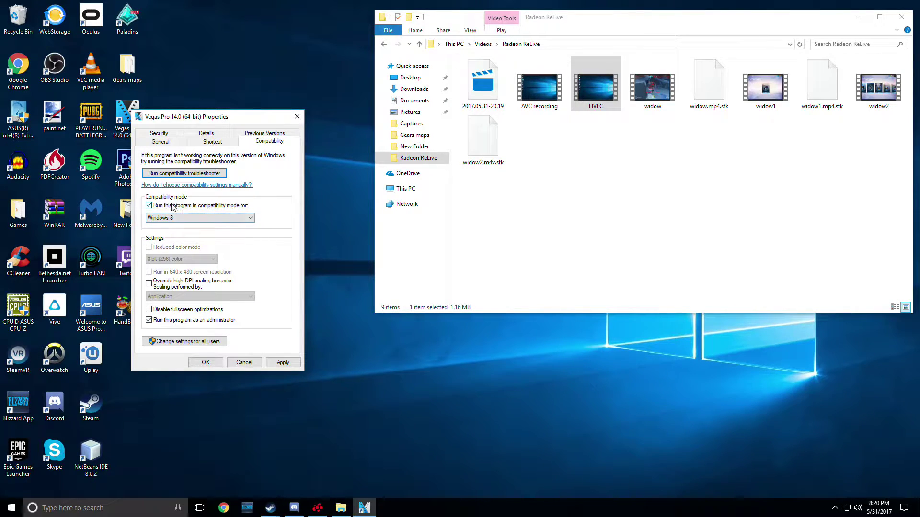
pyautogui.click(151, 207)
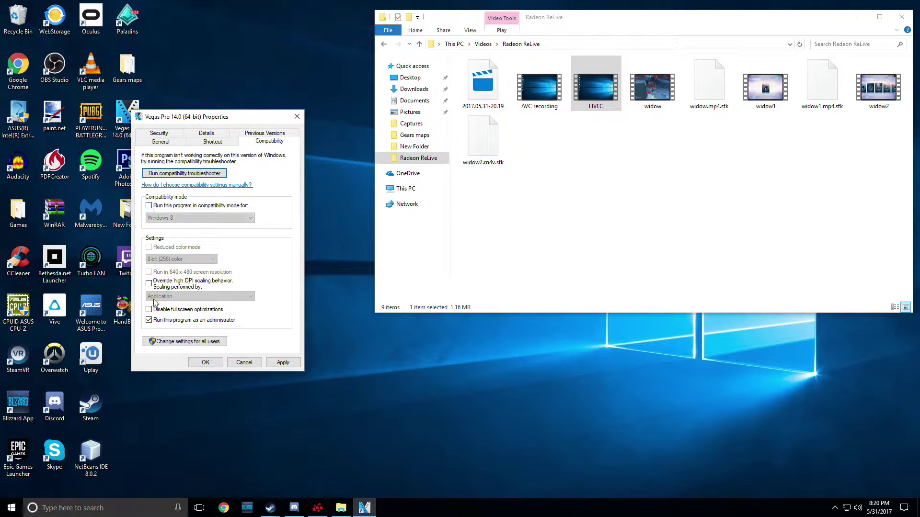
pyautogui.click(150, 321)
pyautogui.click(282, 362)
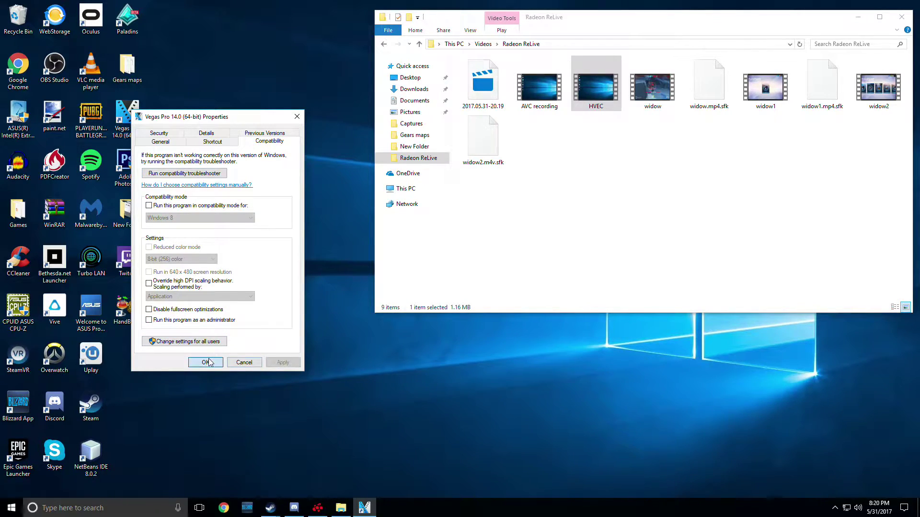
pyautogui.click(207, 362)
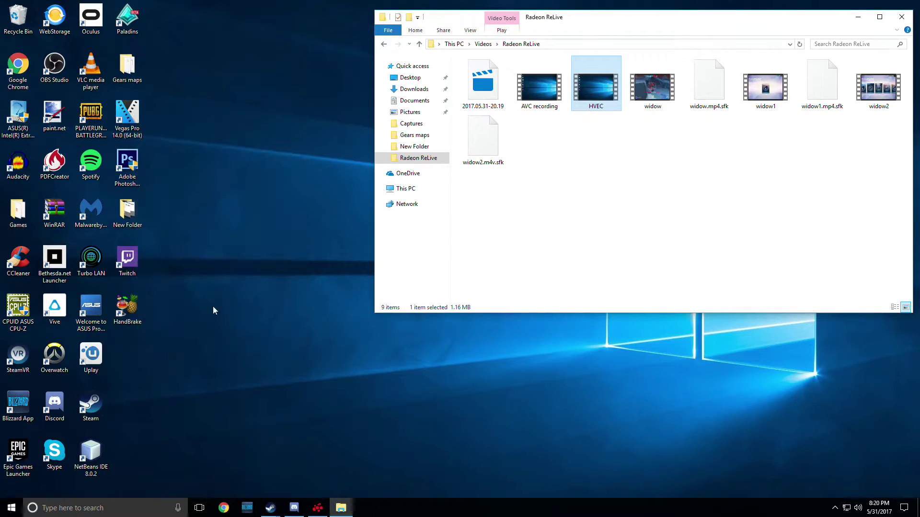
# Set the Vegas Pro shortcut to Windows 7 compatibility mode, run as administrator, and apply
pyautogui.rightClick(134, 115)
pyautogui.click(162, 337)
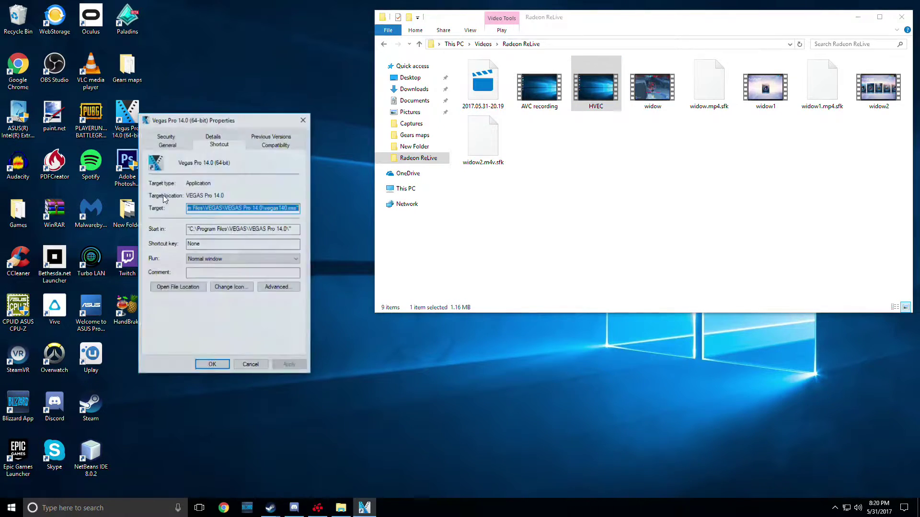
pyautogui.click(274, 147)
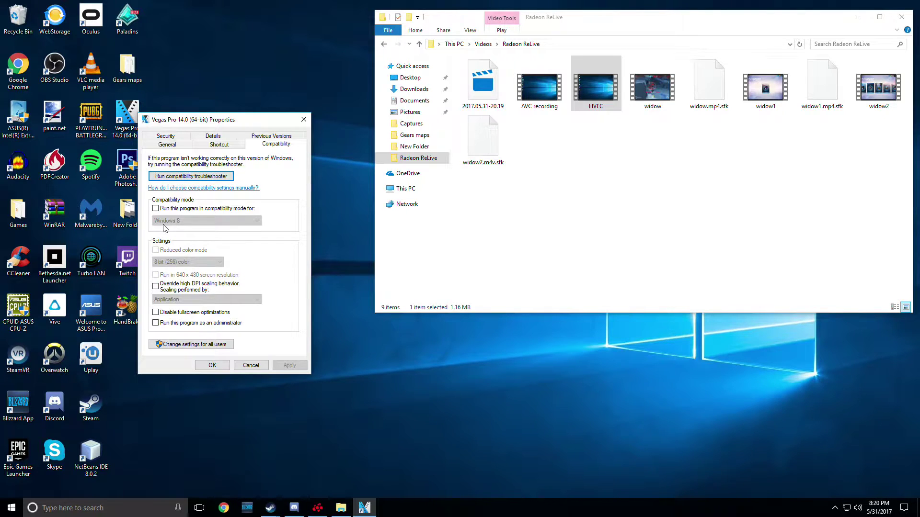
pyautogui.click(155, 208)
pyautogui.click(155, 323)
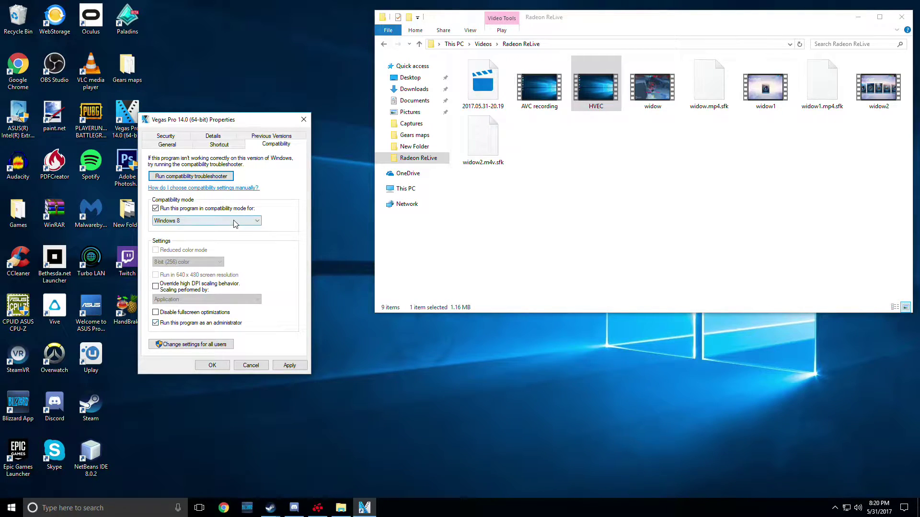
pyautogui.click(234, 220)
pyautogui.click(213, 251)
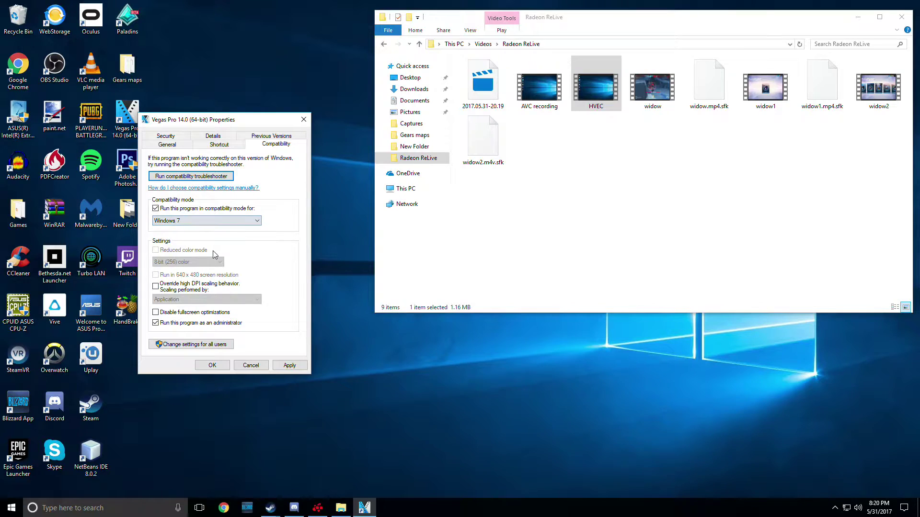
pyautogui.click(296, 366)
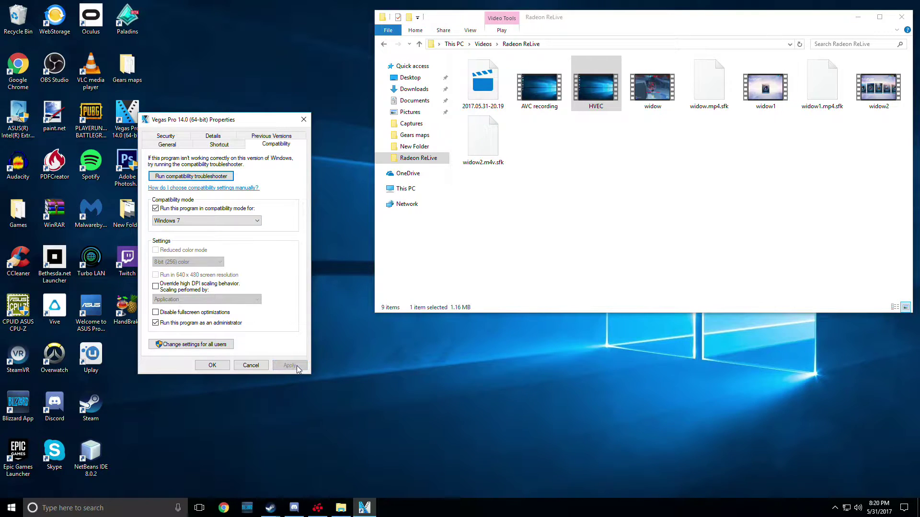
pyautogui.click(223, 368)
pyautogui.rightClick(130, 109)
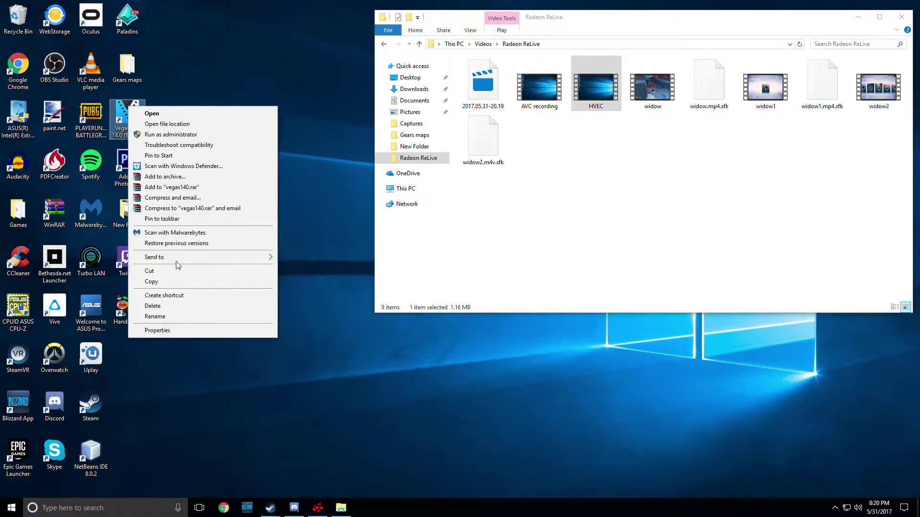
# Toggle compatibility mode and administrator rights off, then back on, and apply
pyautogui.click(168, 331)
pyautogui.click(269, 137)
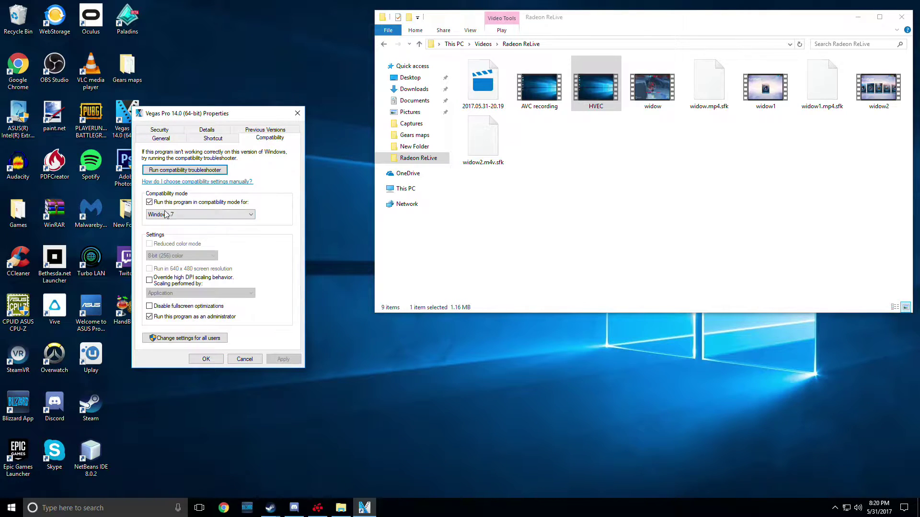
pyautogui.click(149, 202)
pyautogui.click(149, 317)
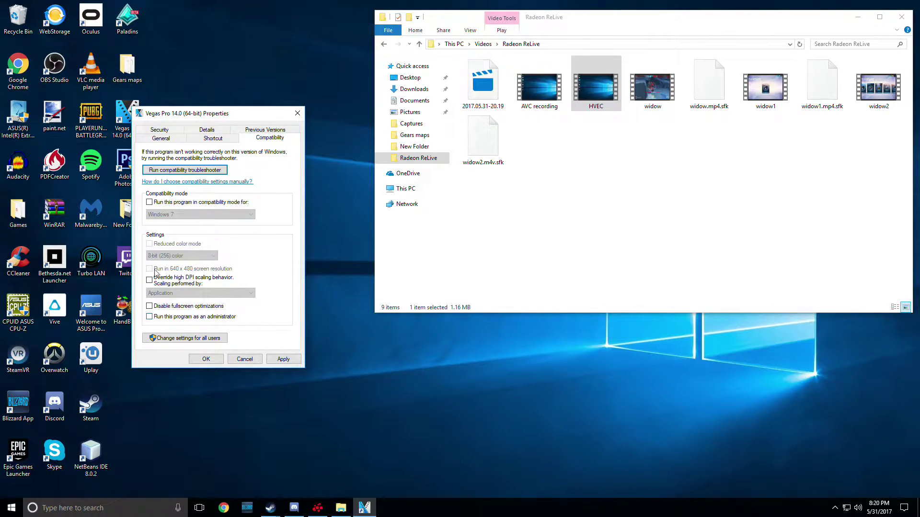
pyautogui.click(149, 203)
pyautogui.click(149, 316)
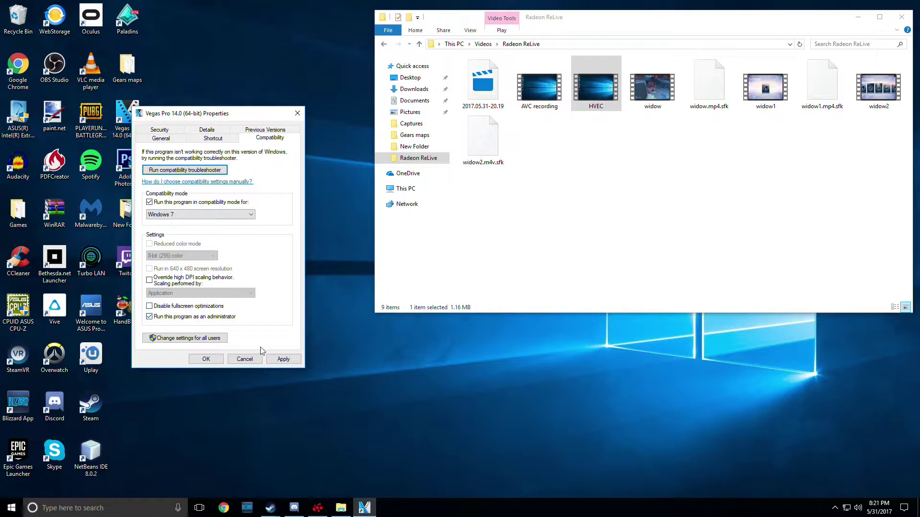
pyautogui.click(283, 359)
# Turn off compatibility mode and run-as-administrator, apply, and close the shortcut's properties
pyautogui.click(150, 203)
pyautogui.click(149, 203)
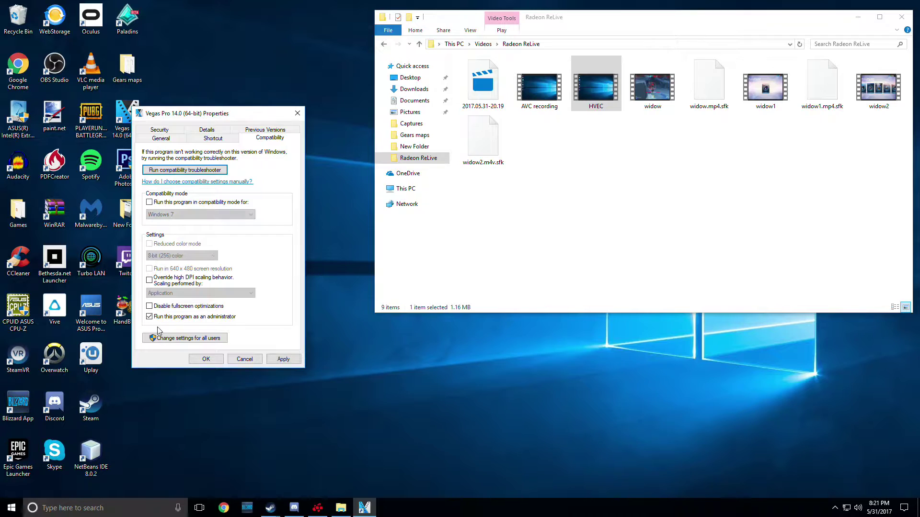
pyautogui.click(149, 317)
pyautogui.click(283, 360)
pyautogui.click(297, 118)
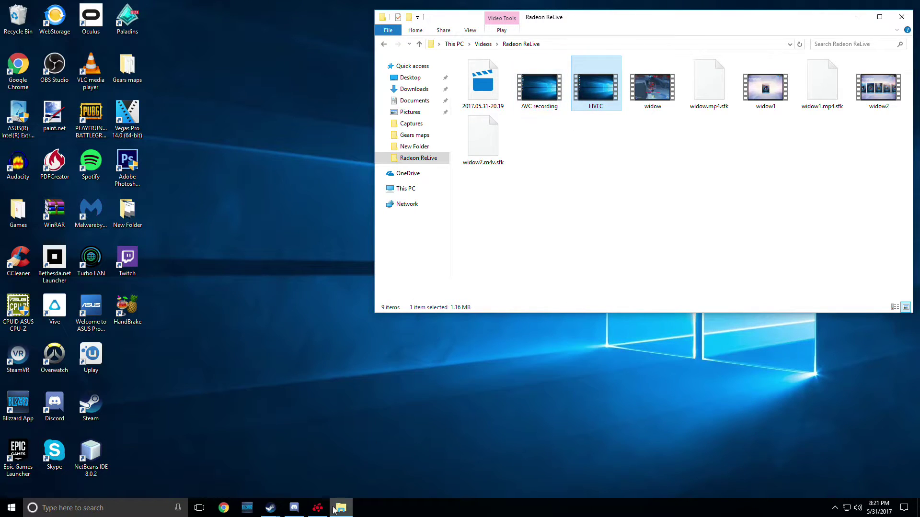
pyautogui.click(317, 508)
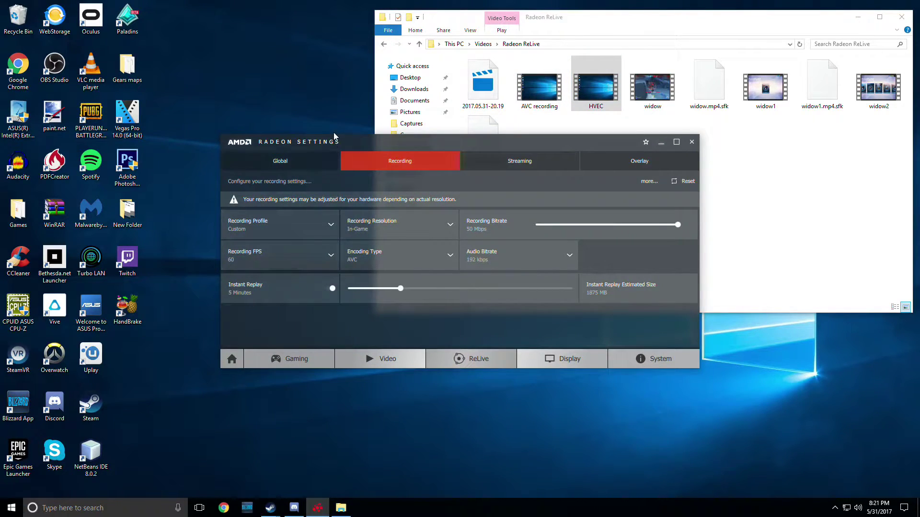
# Review the AVC/HEVC recording encoding options, keep AVC, and select the AVC recording clip
pyautogui.click(403, 252)
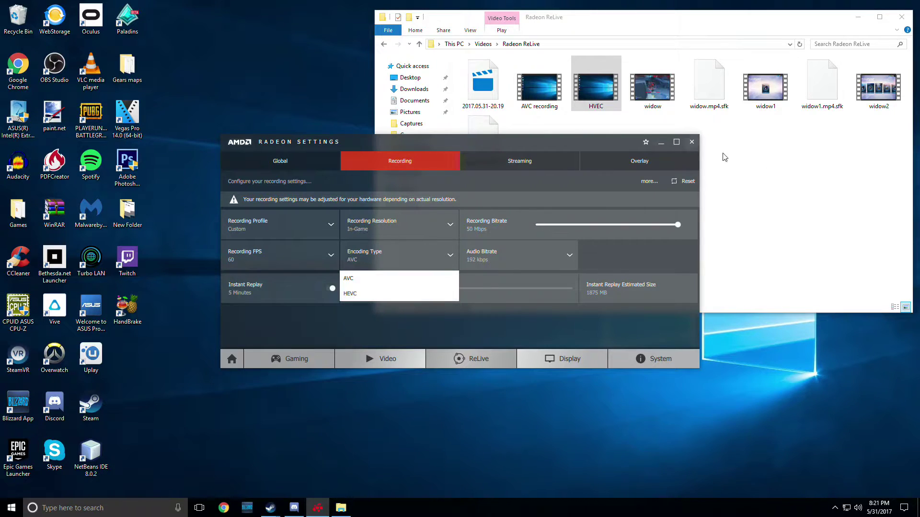
pyautogui.click(514, 122)
pyautogui.click(526, 84)
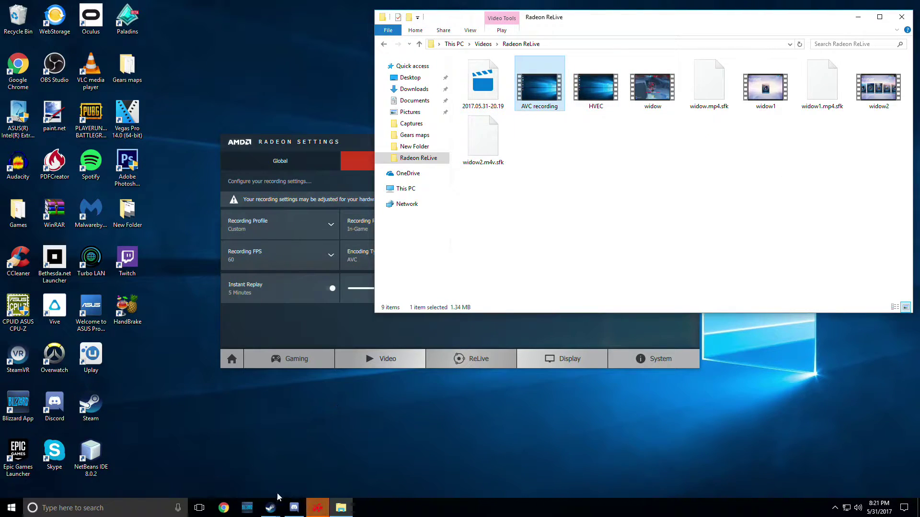
# Launch VEGAS Pro 14.0 after declining an accidental Photoshop CS6 launch
pyautogui.doubleClick(128, 167)
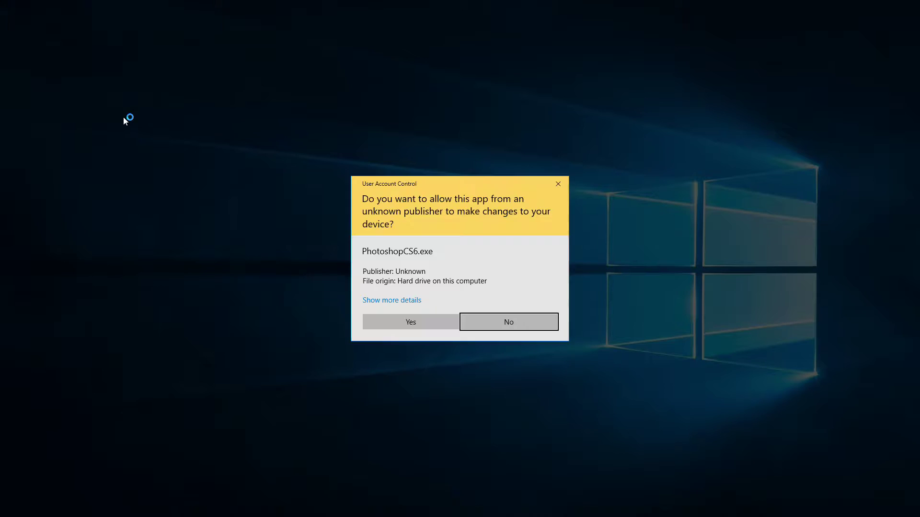
pyautogui.press('Return')
pyautogui.doubleClick(127, 114)
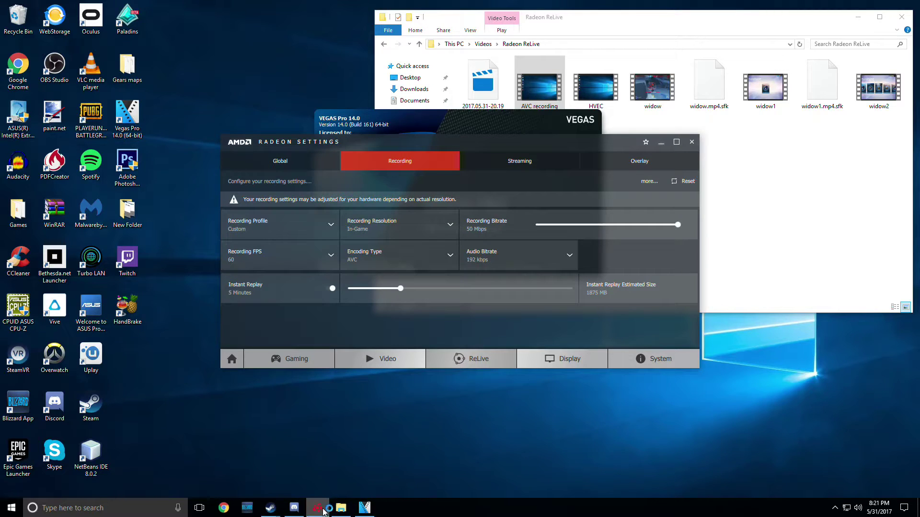
pyautogui.click(440, 379)
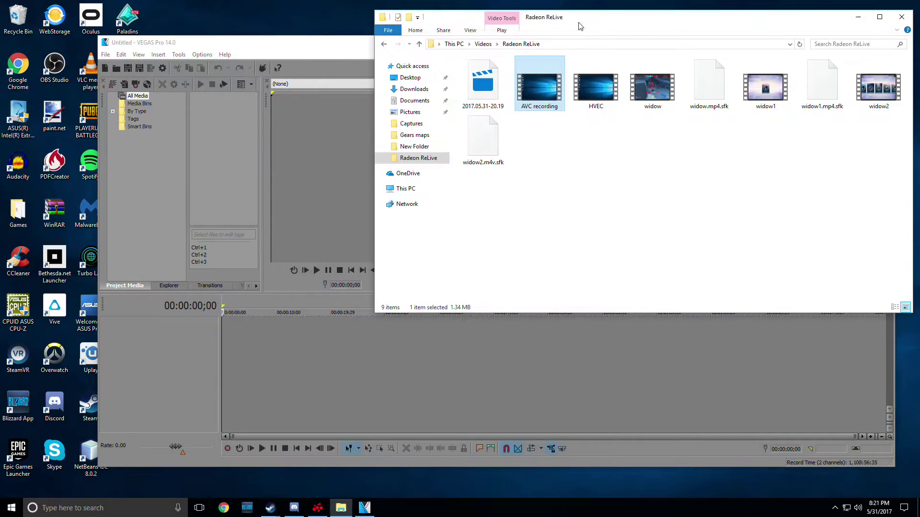
# Add AVC recording.mp4 to the timeline with matched project settings, then delete it from timeline and media
pyautogui.moveTo(537, 103)
pyautogui.mouseDown()
pyautogui.moveTo(302, 363)
pyautogui.moveTo(246, 350)
pyautogui.mouseUp()
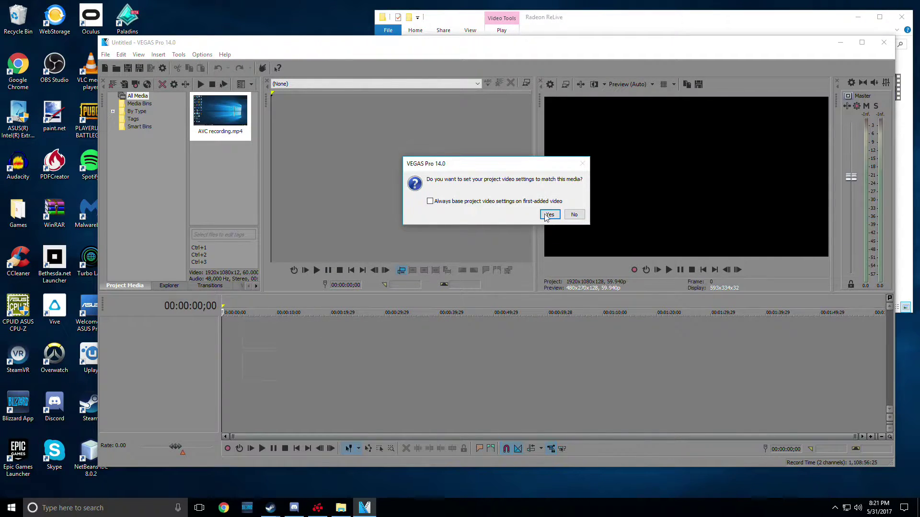
pyautogui.click(548, 215)
pyautogui.click(261, 324)
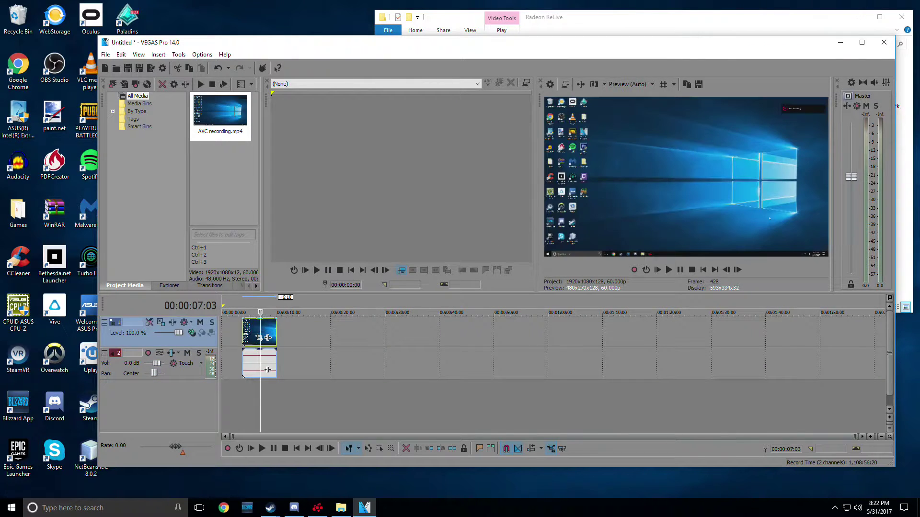
pyautogui.press('Delete')
pyautogui.click(213, 104)
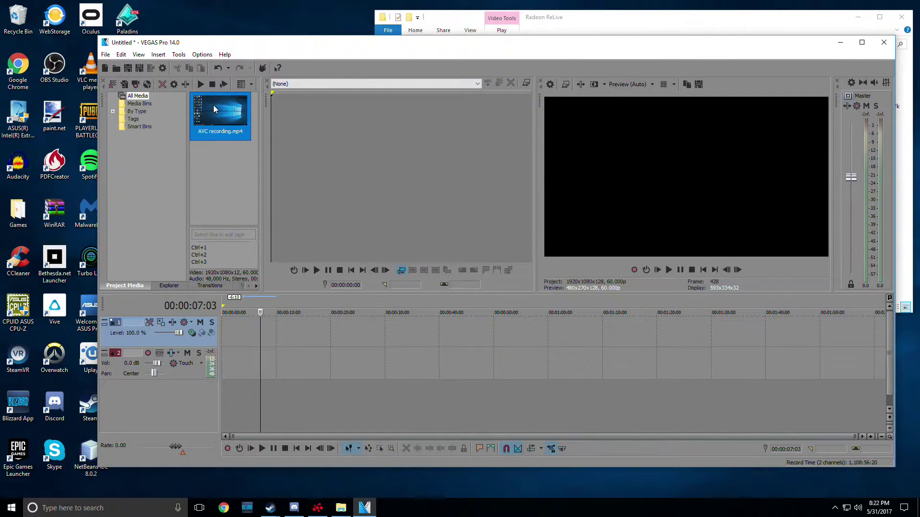
pyautogui.press('Delete')
pyautogui.hotkey('alt', 'Tab')
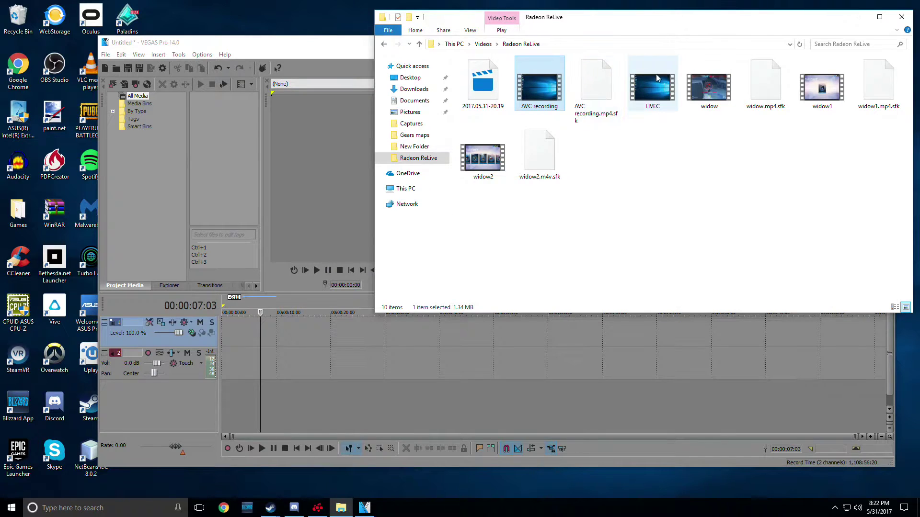
# Drag the HVEC clip from the Radeon ReLive folder onto the timeline and dismiss the open error
pyautogui.click(656, 84)
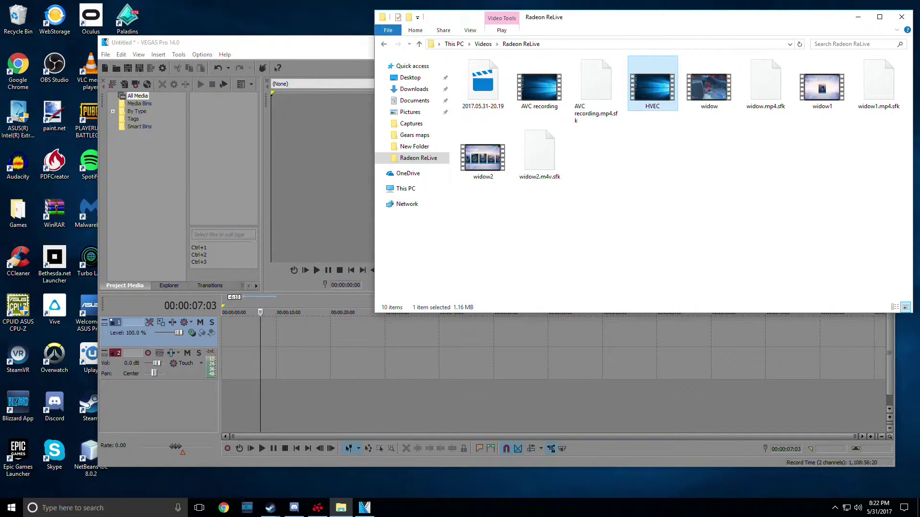
pyautogui.moveTo(651, 84); pyautogui.dragTo(416, 98)
pyautogui.click(558, 220)
pyautogui.click(593, 23)
pyautogui.click(584, 27)
pyautogui.click(313, 52)
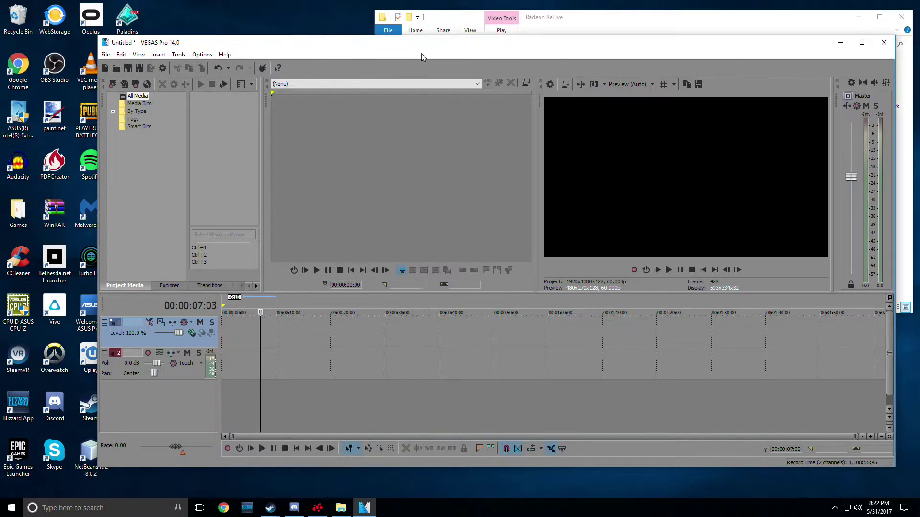
# Close VEGAS Pro, cancel saving the untitled project, and bring the Radeon ReLive folder forward
pyautogui.click(885, 44)
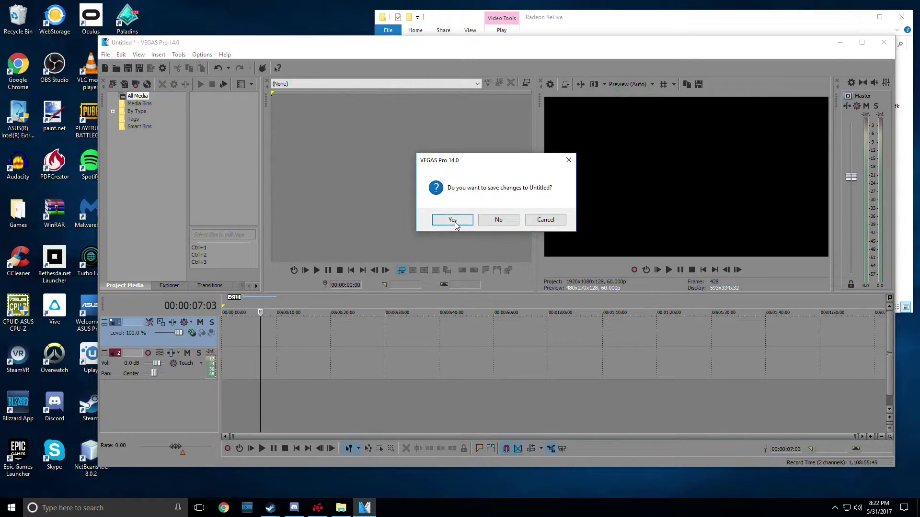
pyautogui.click(453, 220)
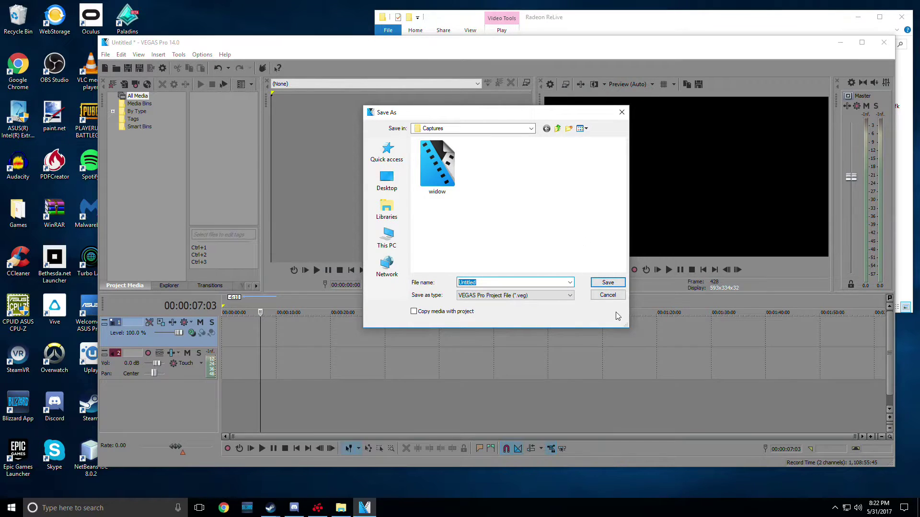
pyautogui.click(610, 296)
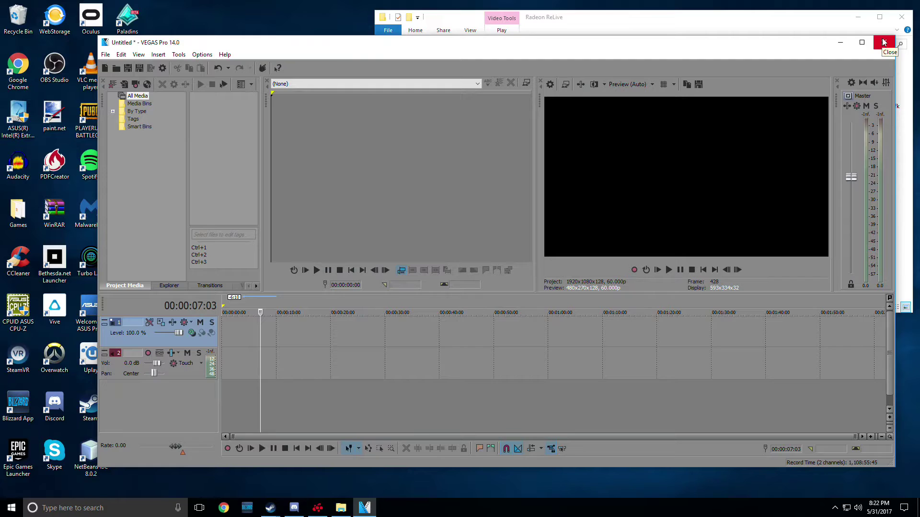
pyautogui.click(669, 24)
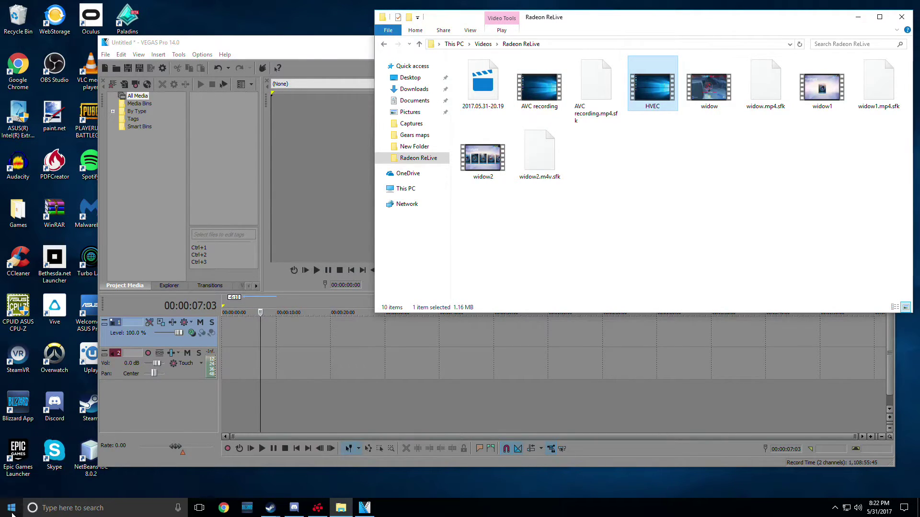
pyautogui.click(11, 508)
# Launch HandBrake and load the HVEC recording from Radeon ReLive as a single-file source
pyautogui.click(81, 238)
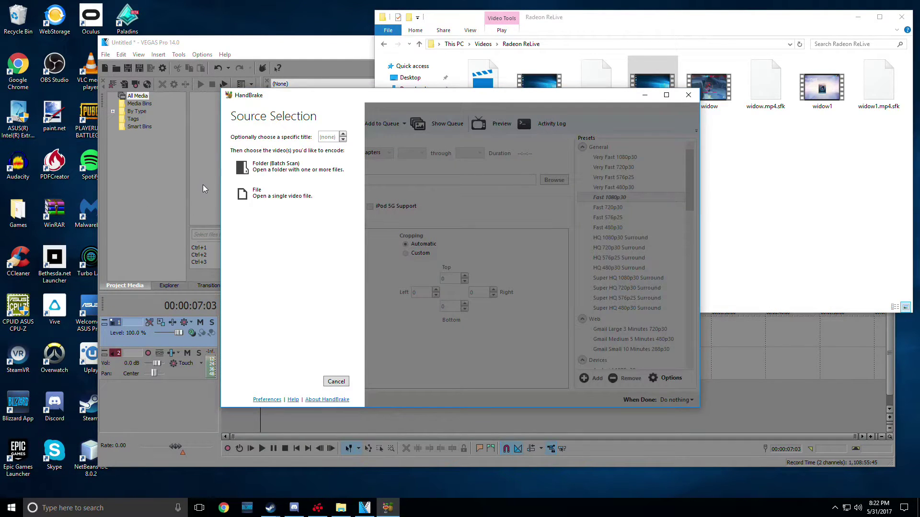
pyautogui.click(258, 192)
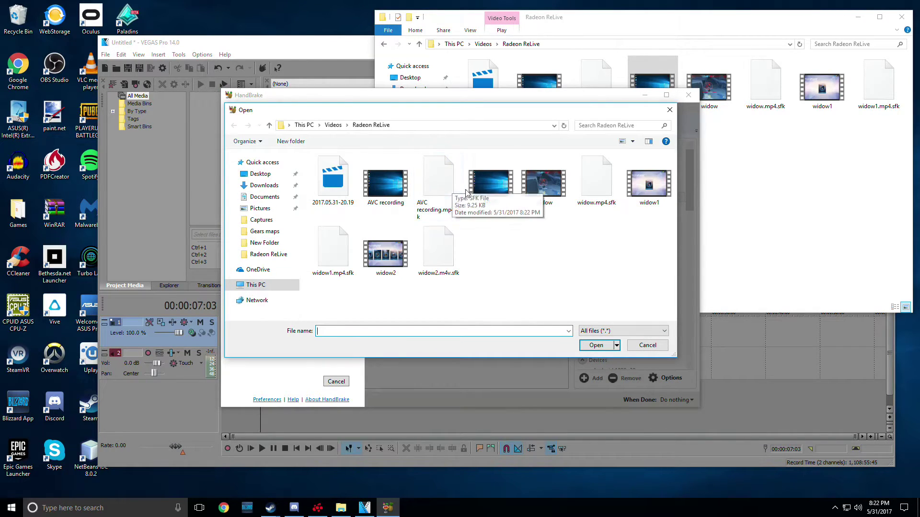
pyautogui.click(491, 185)
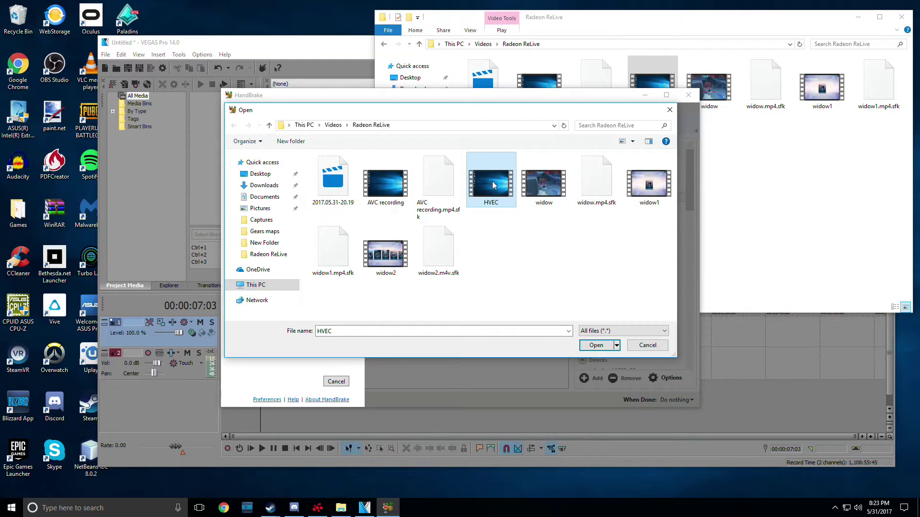
pyautogui.click(597, 346)
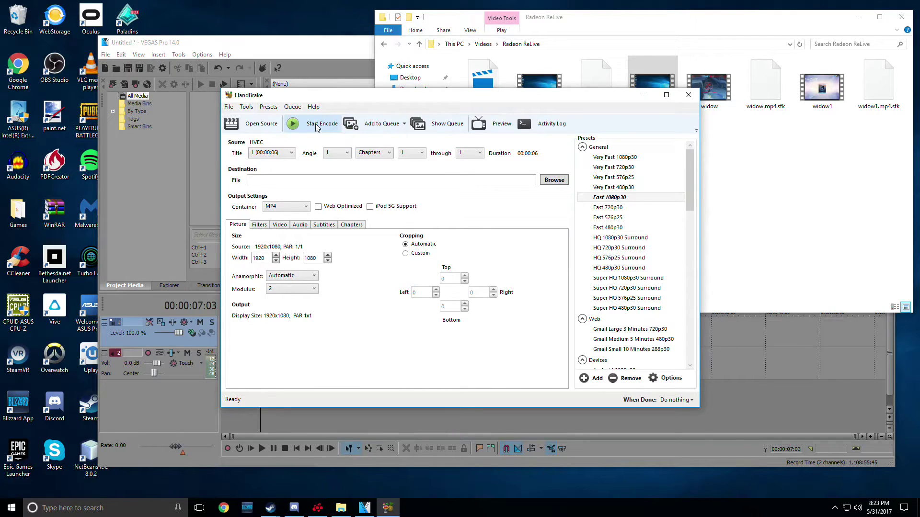
# Dismiss the missing-destination error and browse for an output file, starting from the HVEC name
pyautogui.click(310, 126)
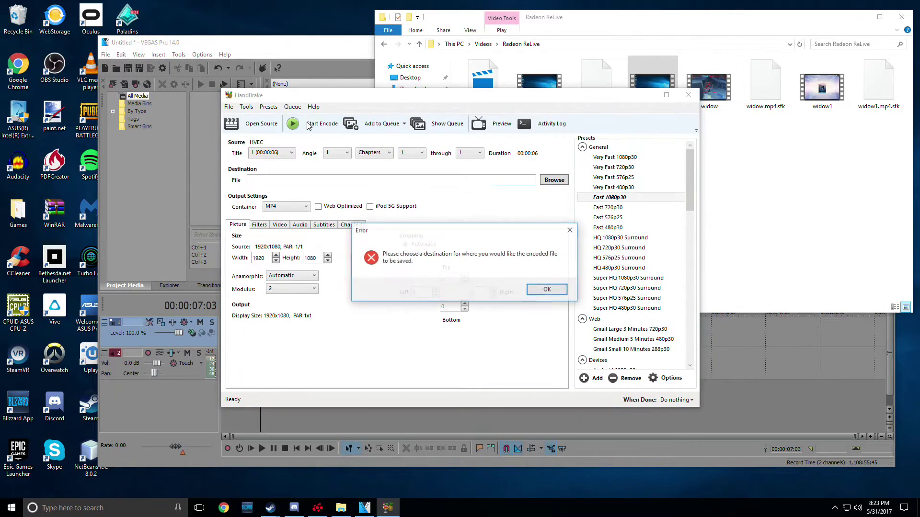
pyautogui.click(558, 290)
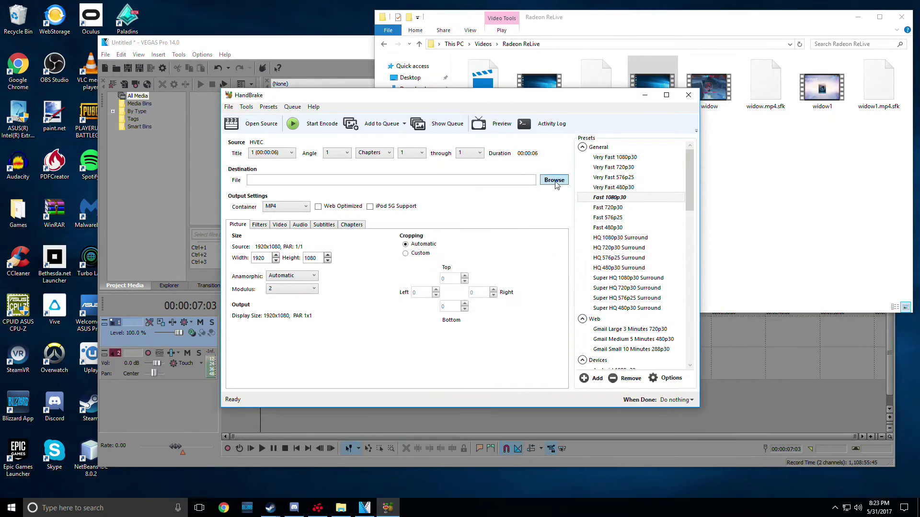
pyautogui.click(555, 181)
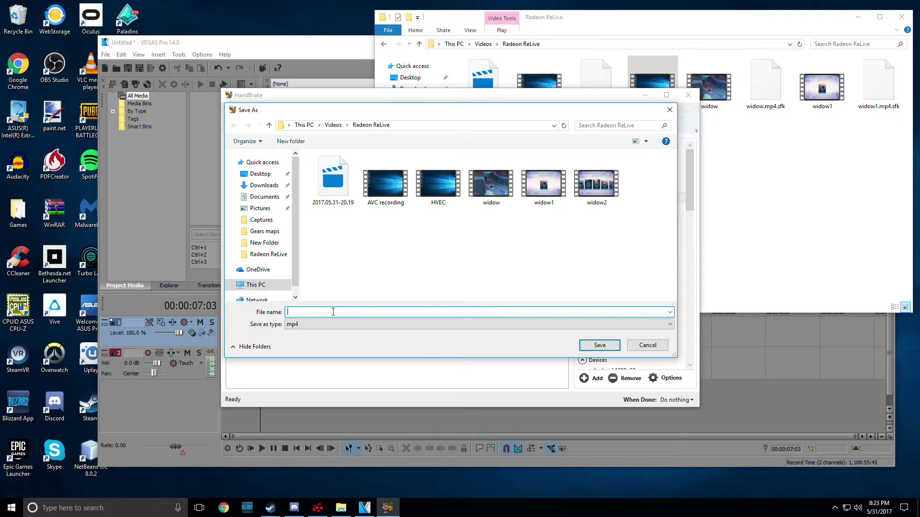
pyautogui.click(440, 185)
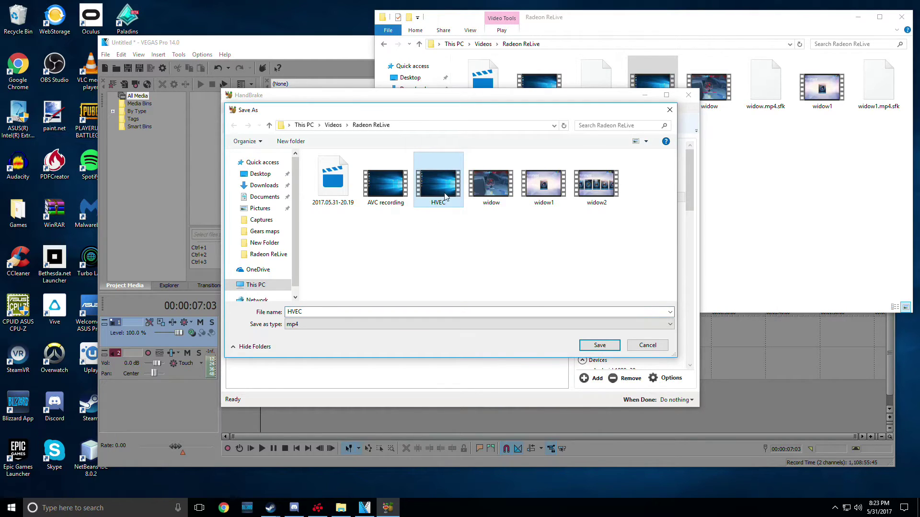
pyautogui.click(434, 314)
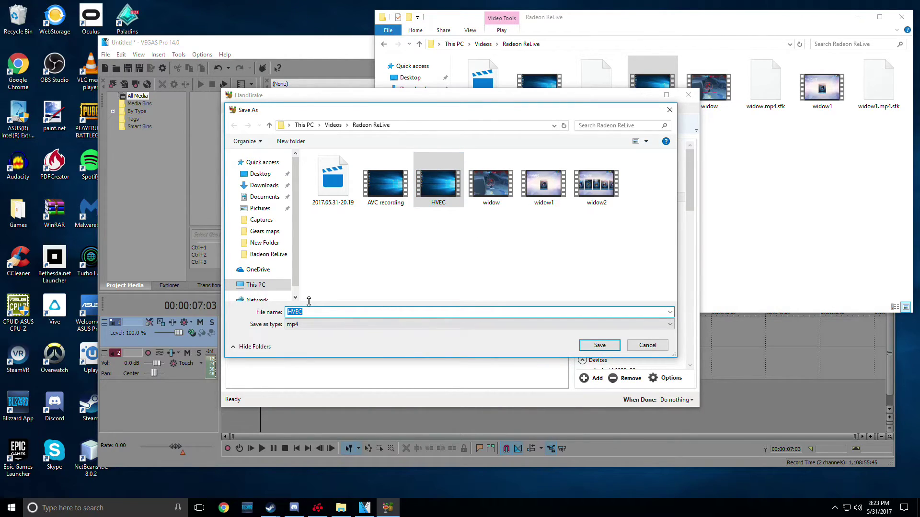
# Save the output as HVEC1.mp4, encode the clip, and close HandBrake
pyautogui.press('BackSpace')
pyautogui.write('HVE')
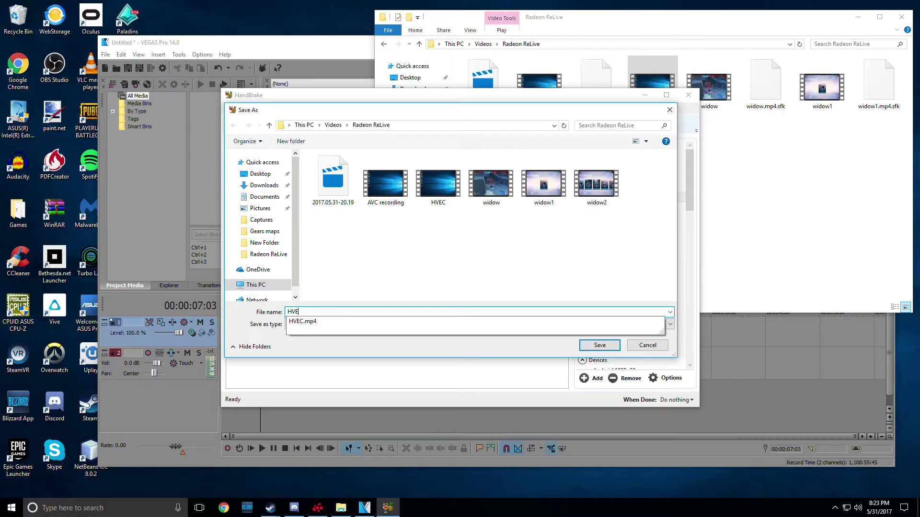
pyautogui.write('C1')
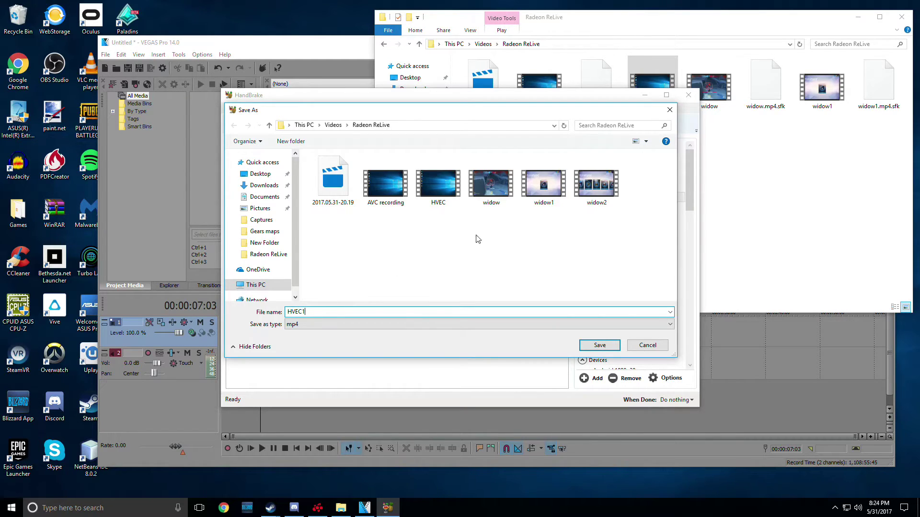
pyautogui.moveTo(437, 184)
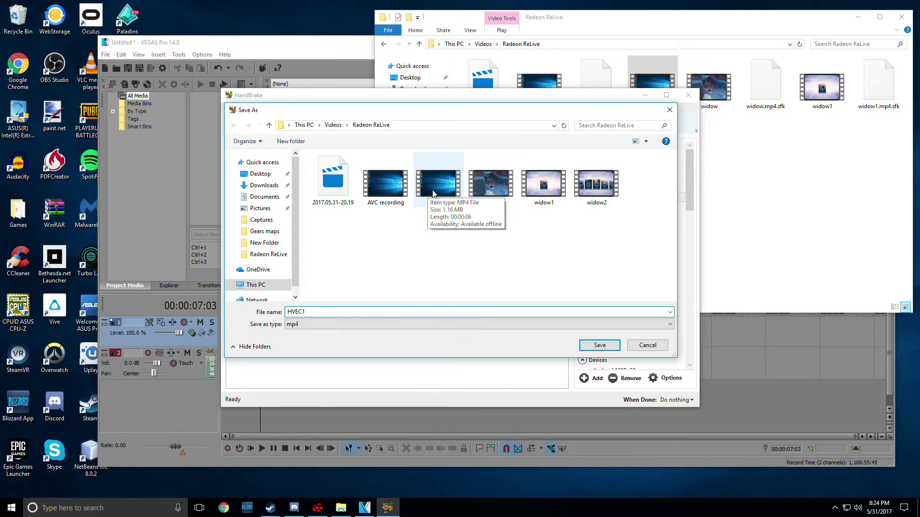
pyautogui.click(608, 346)
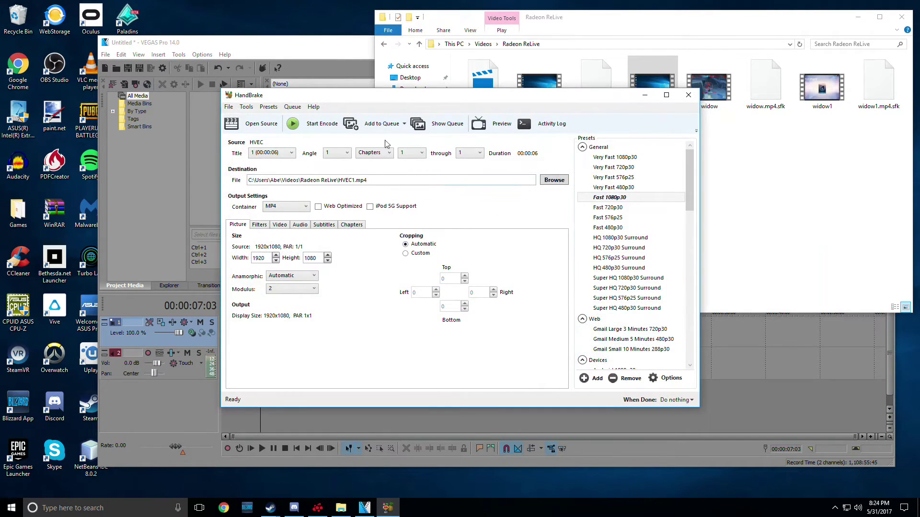
pyautogui.click(310, 126)
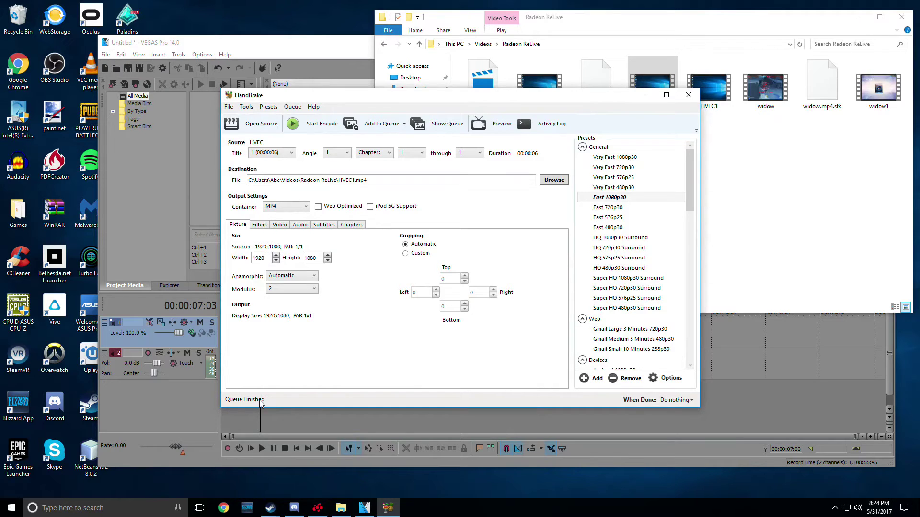
pyautogui.click(690, 97)
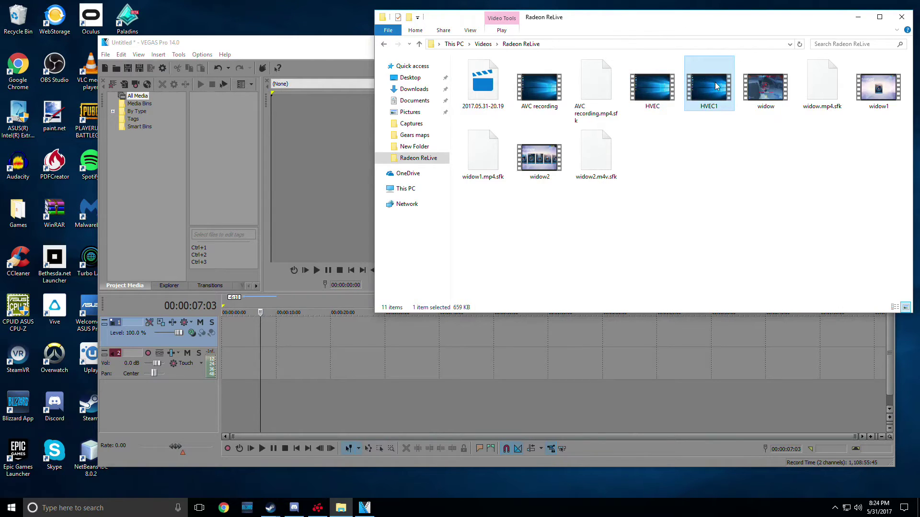
# Drag HVEC1.mp4 to the timeline start, accept matching project settings, and play it
pyautogui.moveTo(716, 85); pyautogui.dragTo(281, 327)
pyautogui.moveTo(282, 327); pyautogui.dragTo(228, 335)
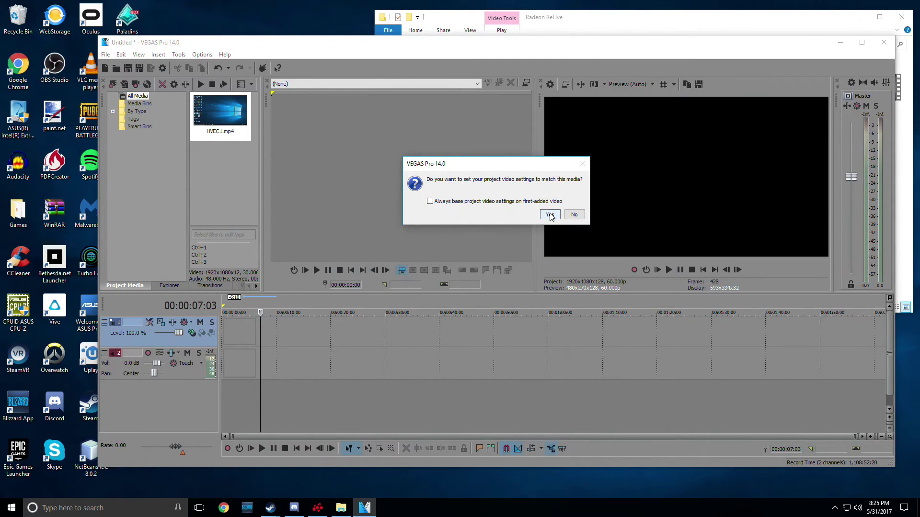
pyautogui.click(549, 214)
pyautogui.click(225, 336)
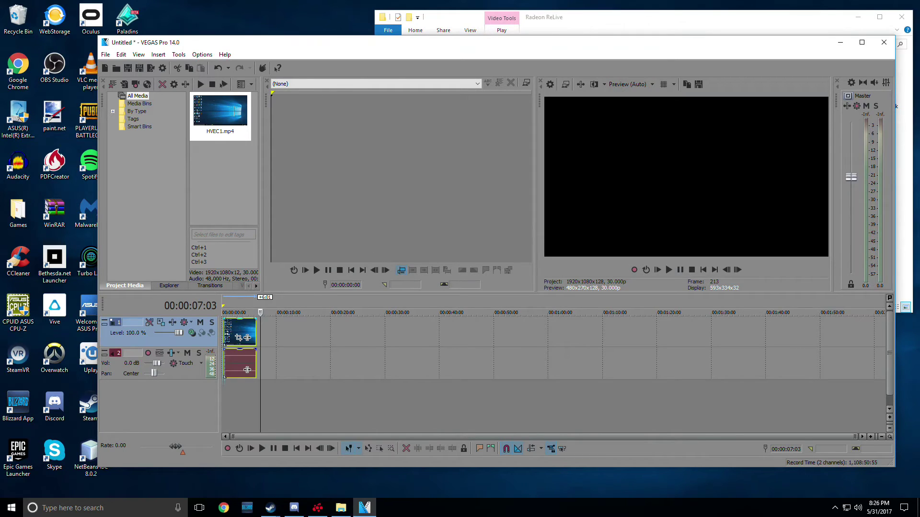
pyautogui.press('space')
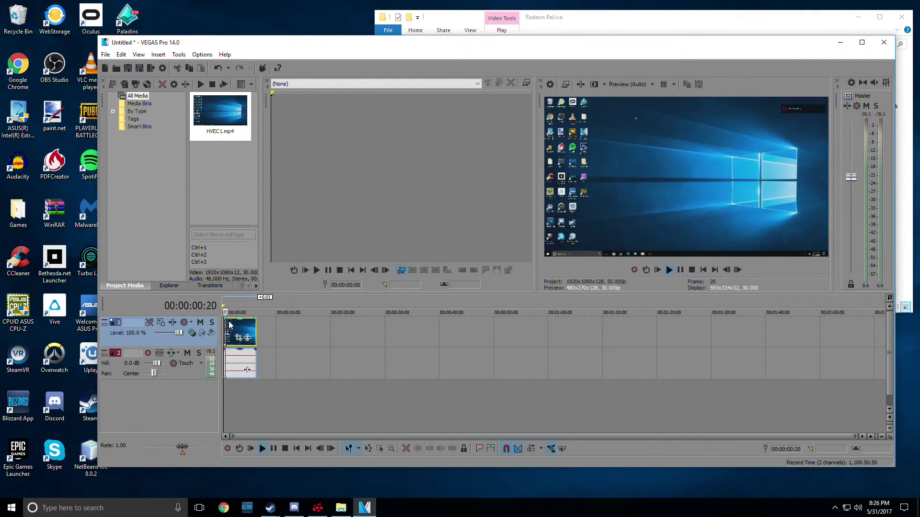